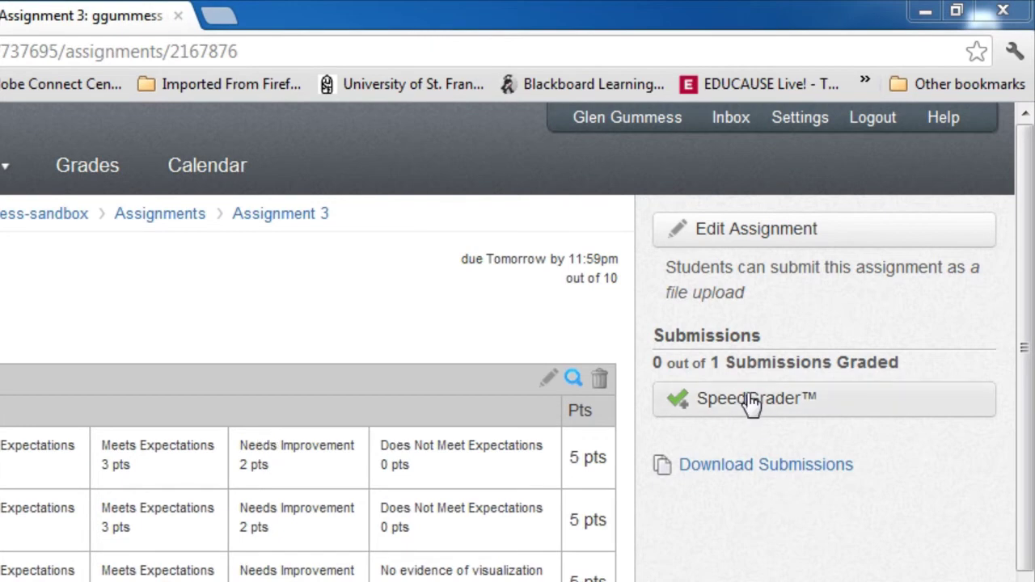
- Open the student's MCOM 338 syllabus draft revisions submission in SpeedGrader
{"action": "left_click", "coordinate": [725, 403]}
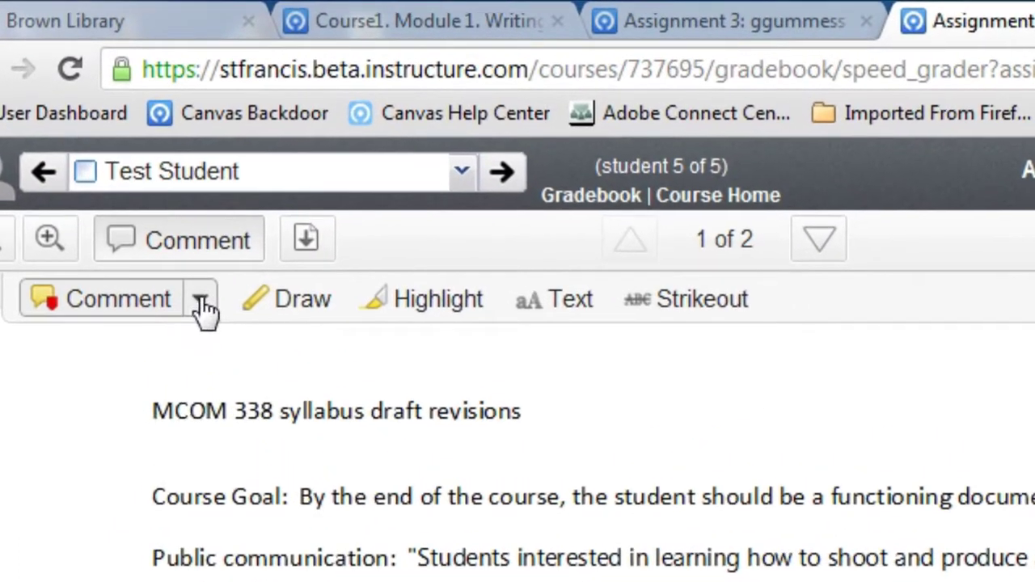
- Pin a 'Well done' point comment just after the MCOM 338 syllabus draft revisions heading
{"action": "left_click", "coordinate": [188, 275]}
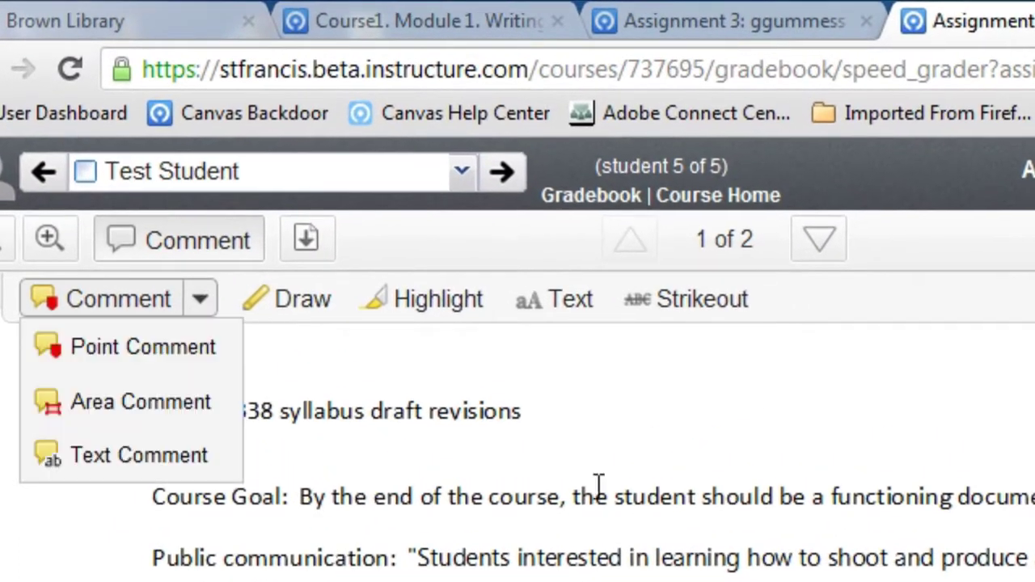
{"action": "left_click", "coordinate": [86, 354]}
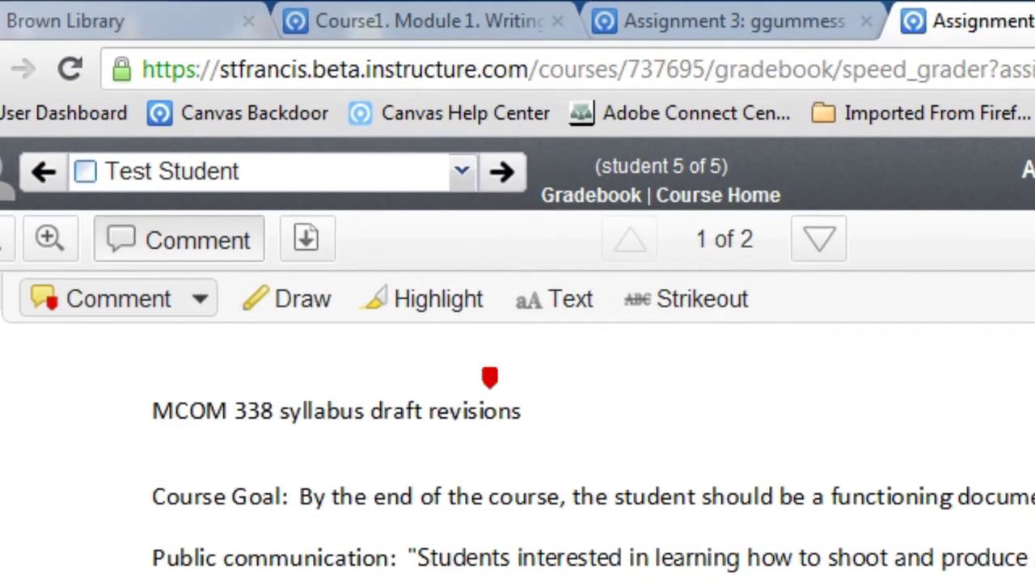
{"action": "left_click", "coordinate": [530, 407]}
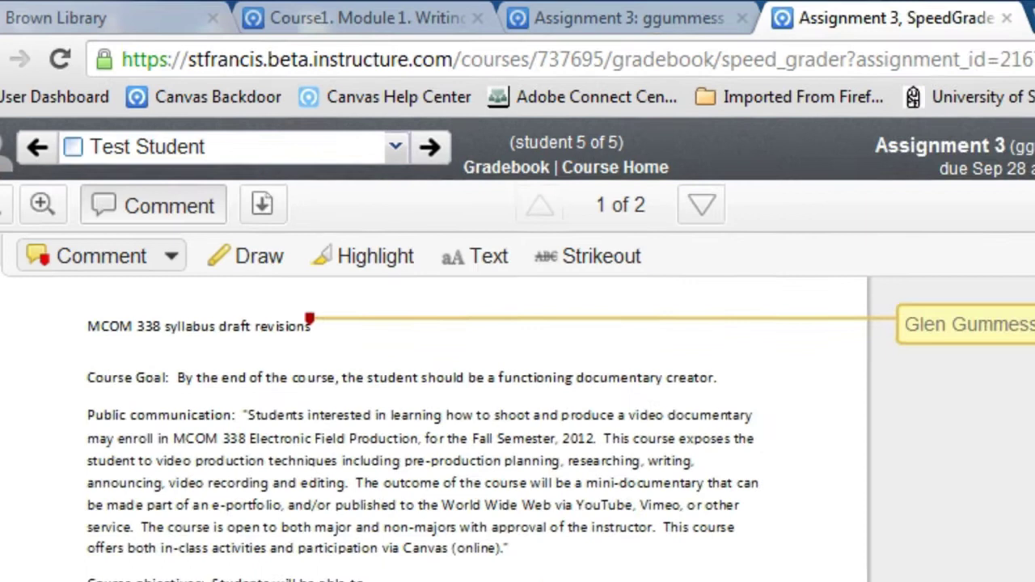
{"action": "type", "text": "Well done"}
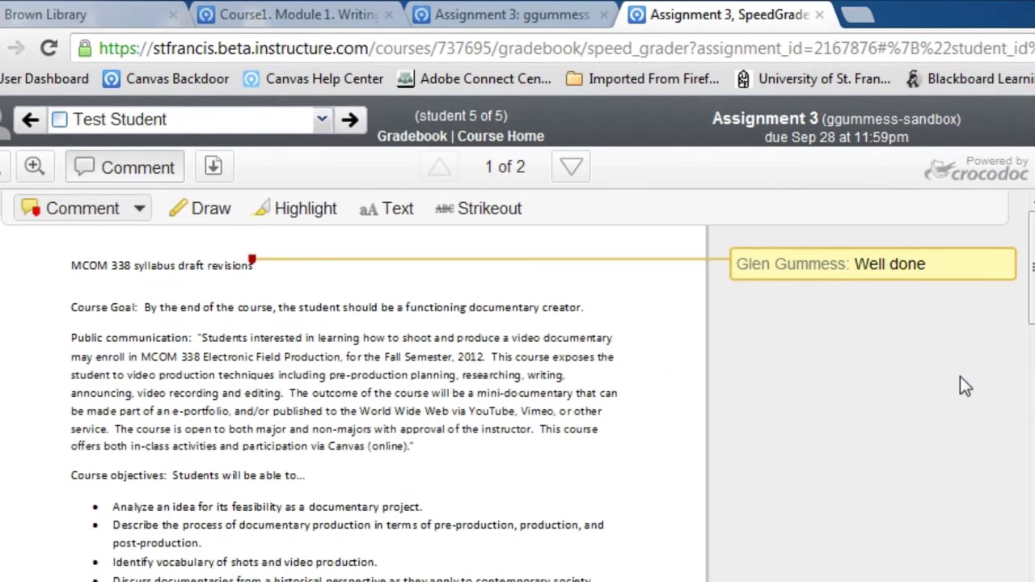
{"action": "left_click", "coordinate": [831, 427]}
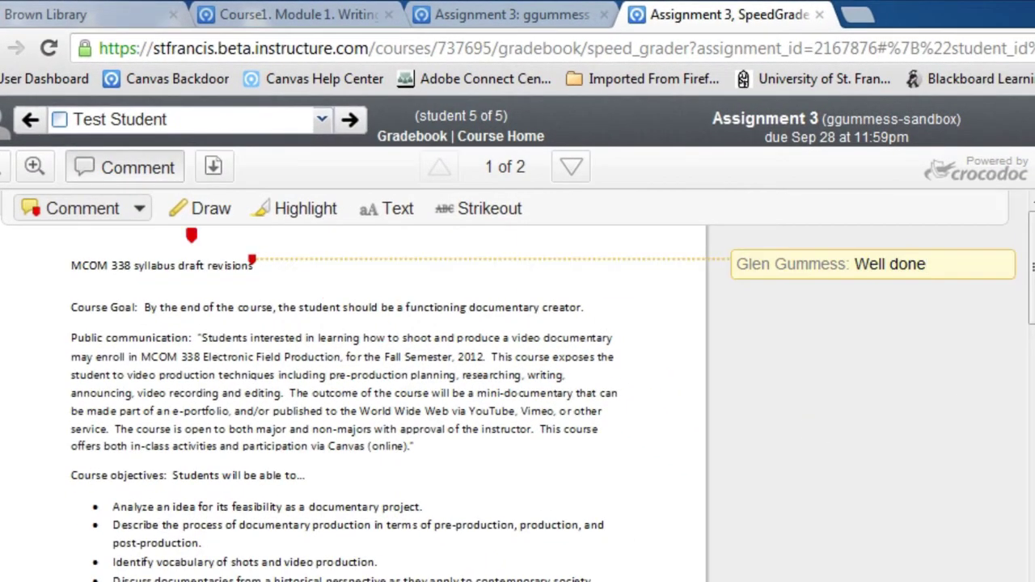
{"action": "left_click", "coordinate": [139, 209]}
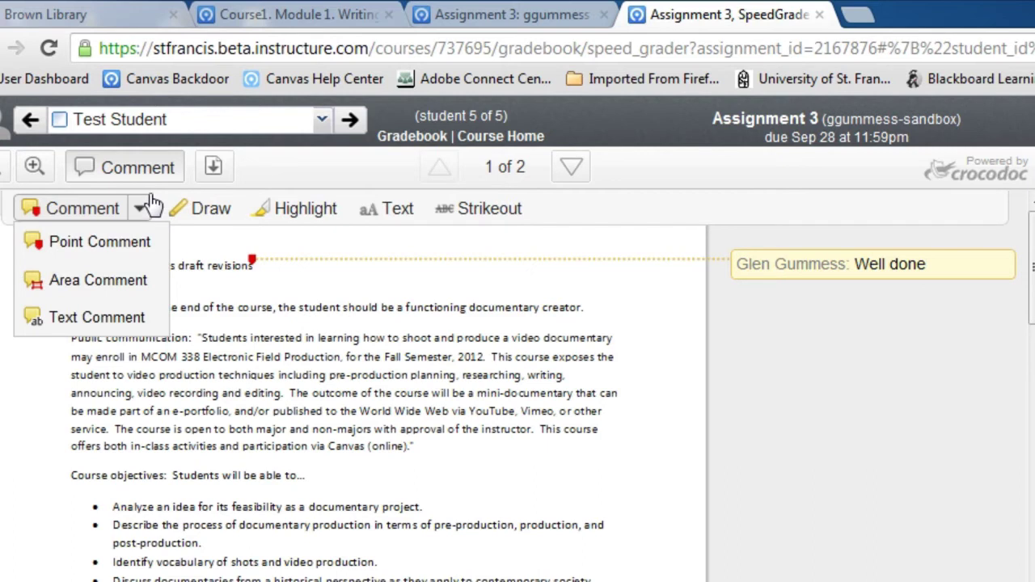
- Box the Public communication paragraph with an area comment reading 'Could be better.'
{"action": "left_click", "coordinate": [34, 167]}
{"action": "left_click", "coordinate": [34, 167]}
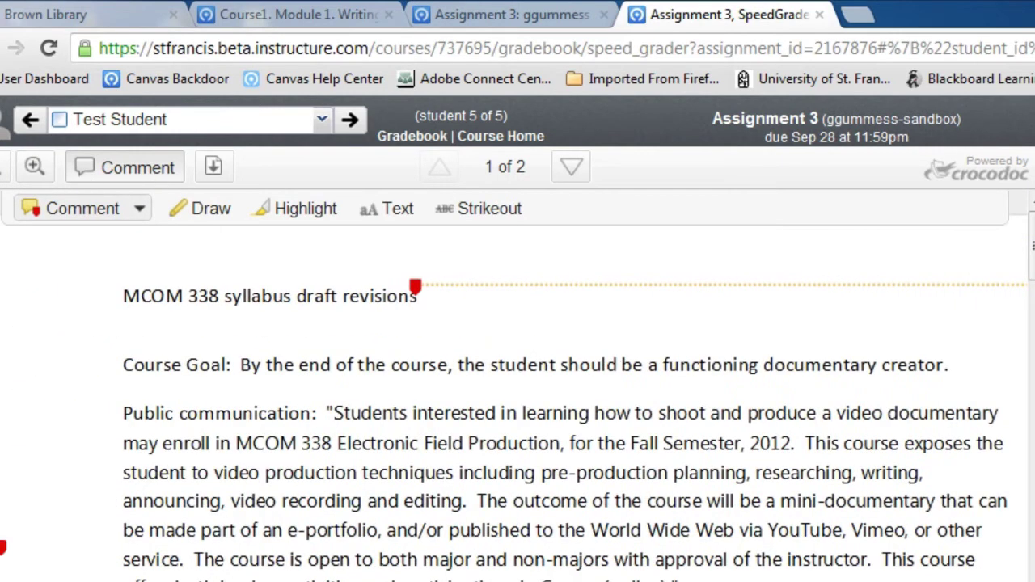
{"action": "left_click", "coordinate": [144, 208]}
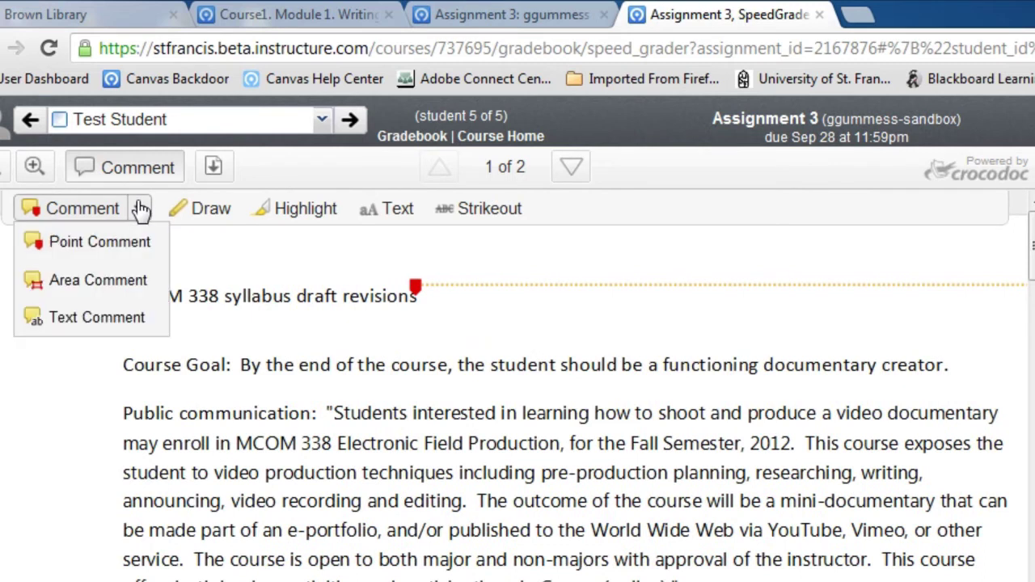
{"action": "left_click", "coordinate": [122, 283]}
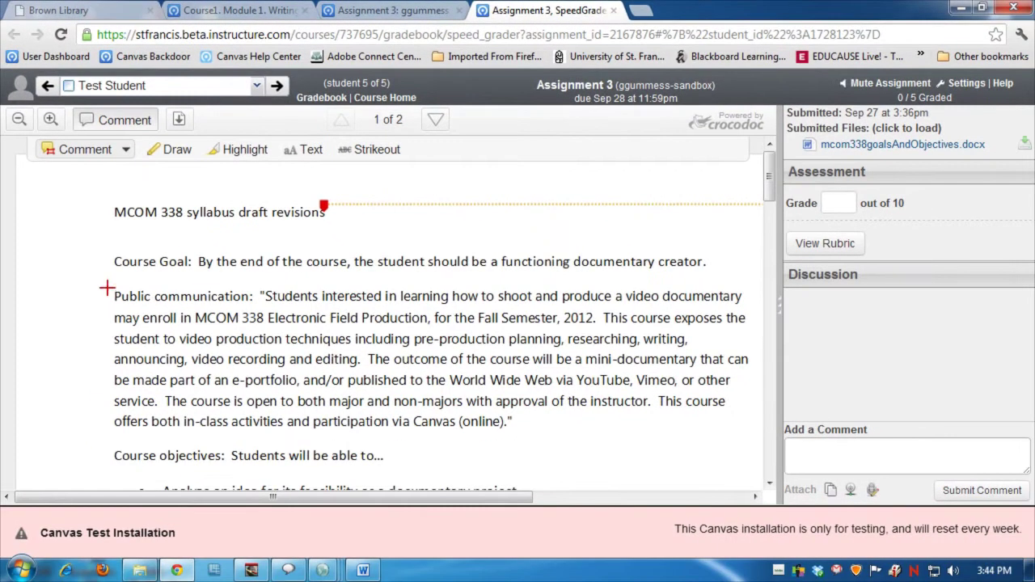
{"action": "left_click_drag", "start_coordinate": [110, 387], "coordinate": [578, 447]}
{"action": "left_click_drag", "start_coordinate": [483, 338], "coordinate": [750, 439]}
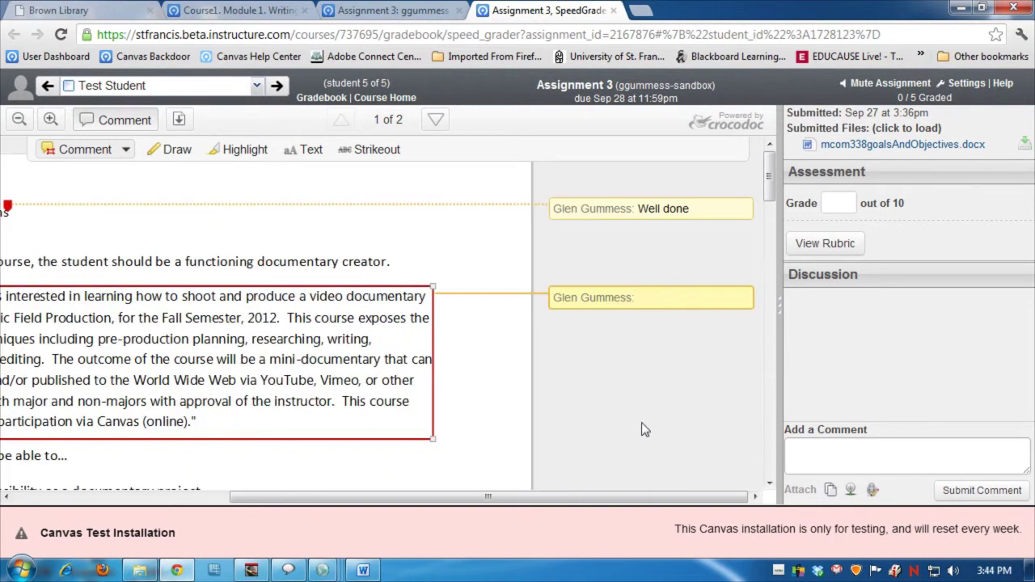
{"action": "type", "text": "Could be better."}
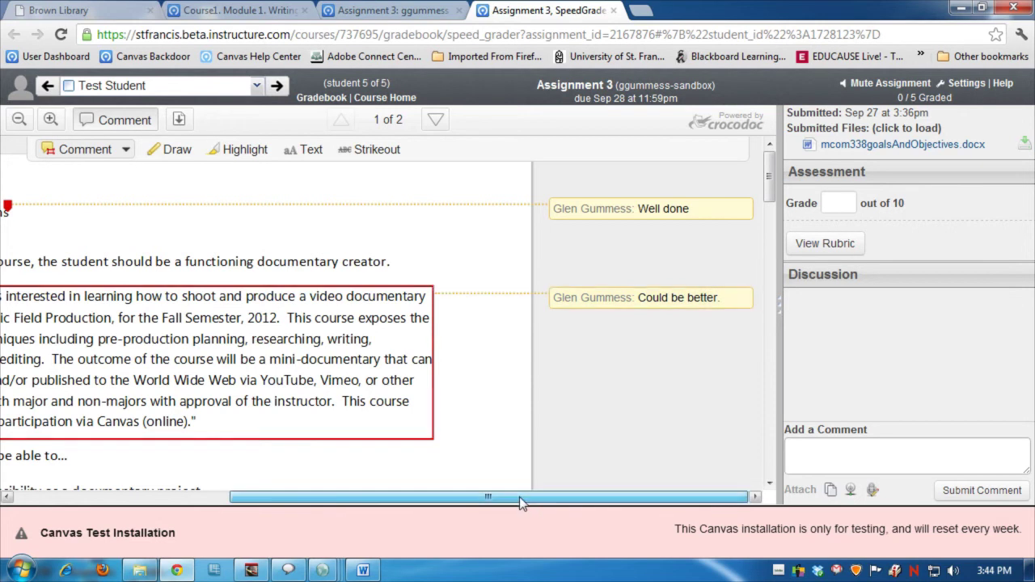
{"action": "left_click_drag", "start_coordinate": [517, 496], "coordinate": [346, 496]}
{"action": "scroll", "coordinate": [356, 483], "scroll_direction": "down", "scroll_amount": 2}
{"action": "scroll", "coordinate": [356, 482], "scroll_direction": "down", "scroll_amount": 2}
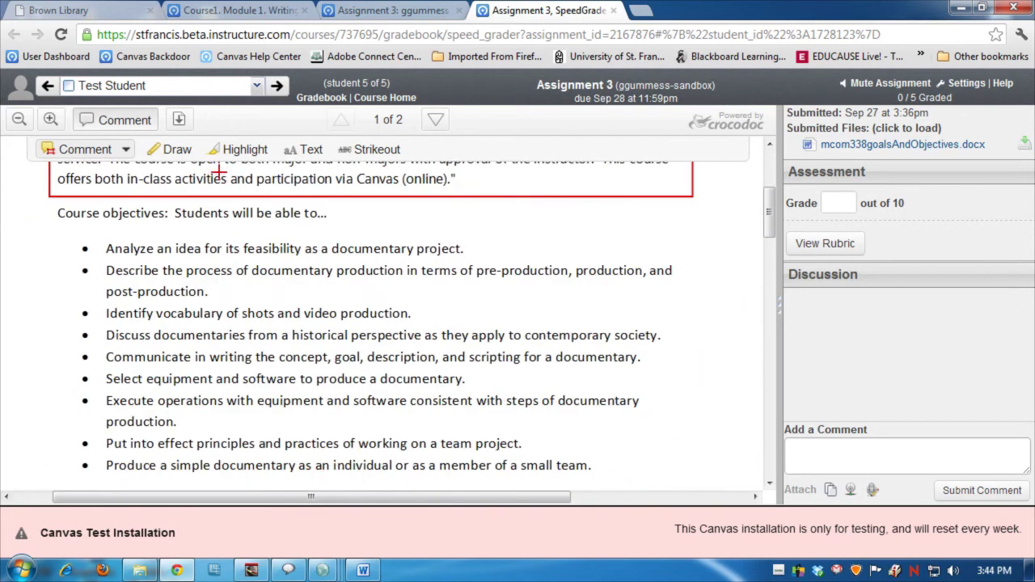
{"action": "left_click", "coordinate": [173, 149]}
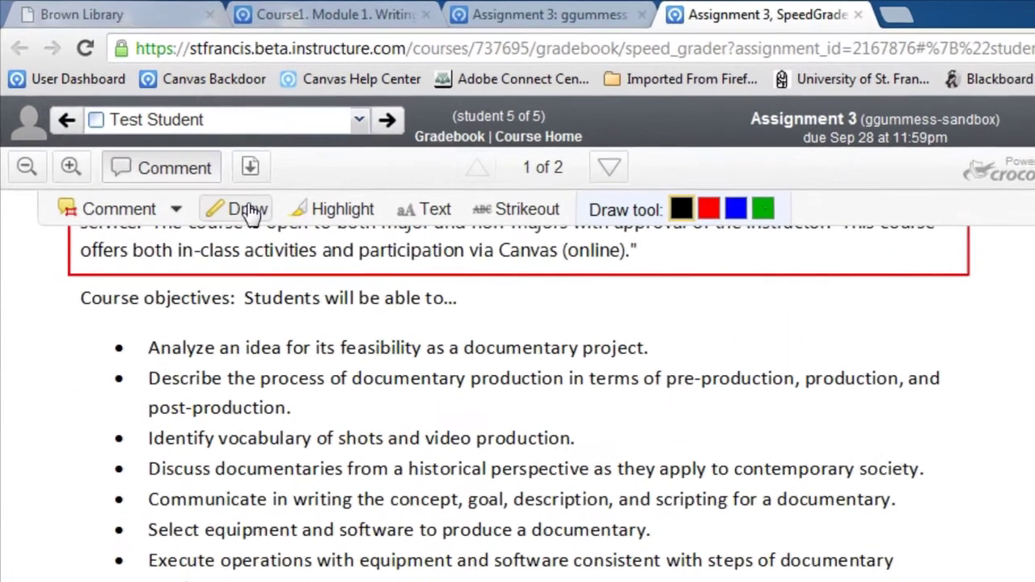
{"action": "left_click", "coordinate": [715, 211]}
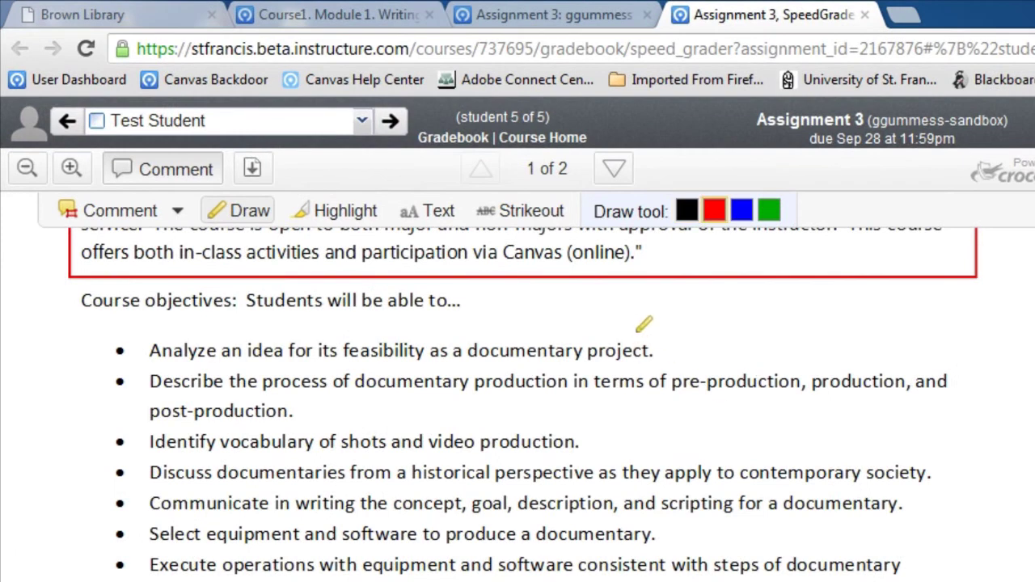
{"action": "mouse_move", "coordinate": [647, 323]}
{"action": "left_mouse_down"}
{"action": "mouse_move", "coordinate": [453, 360]}
{"action": "mouse_move", "coordinate": [653, 354]}
{"action": "left_mouse_up"}
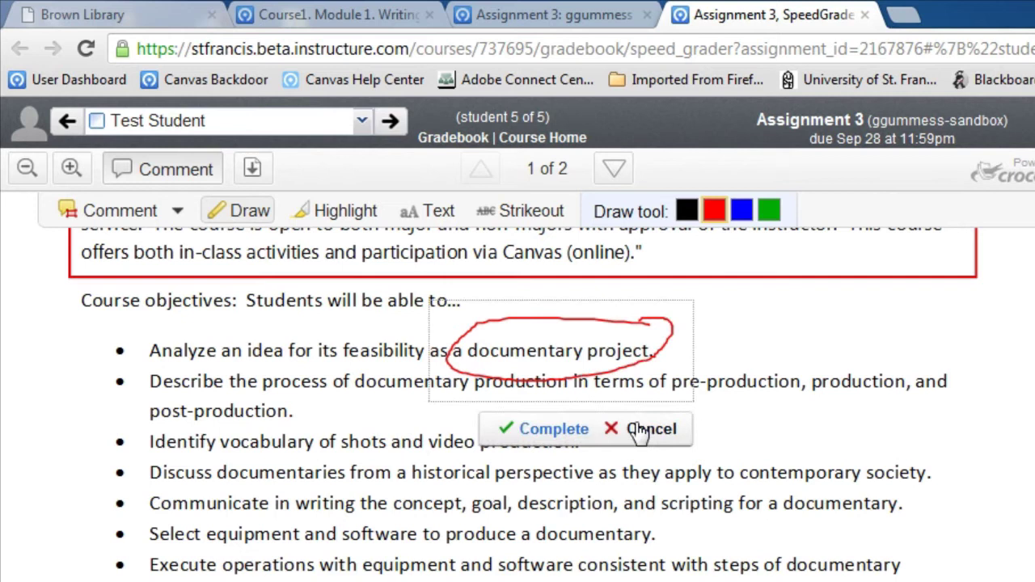
{"action": "left_click", "coordinate": [654, 430]}
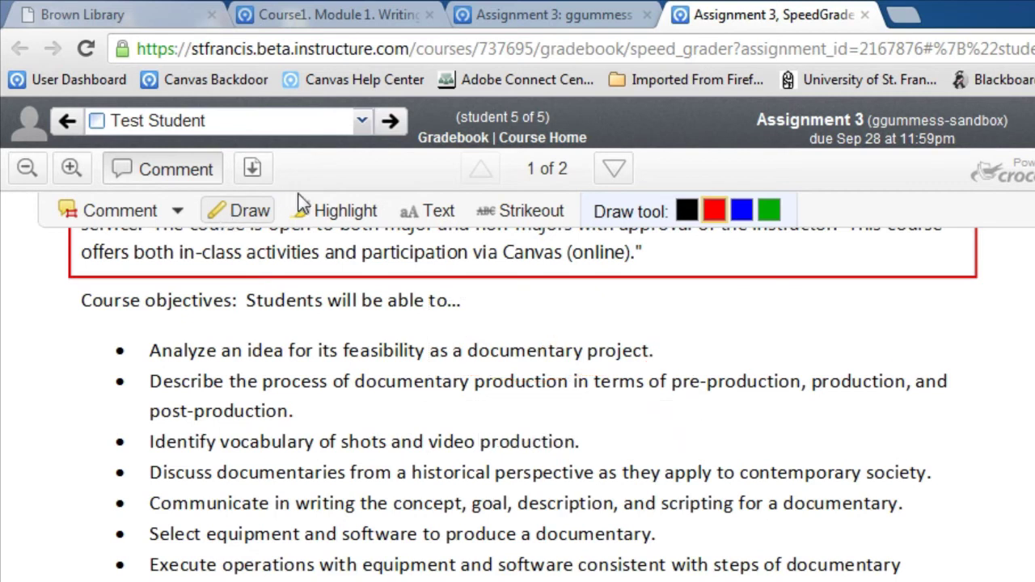
{"action": "left_click", "coordinate": [347, 209]}
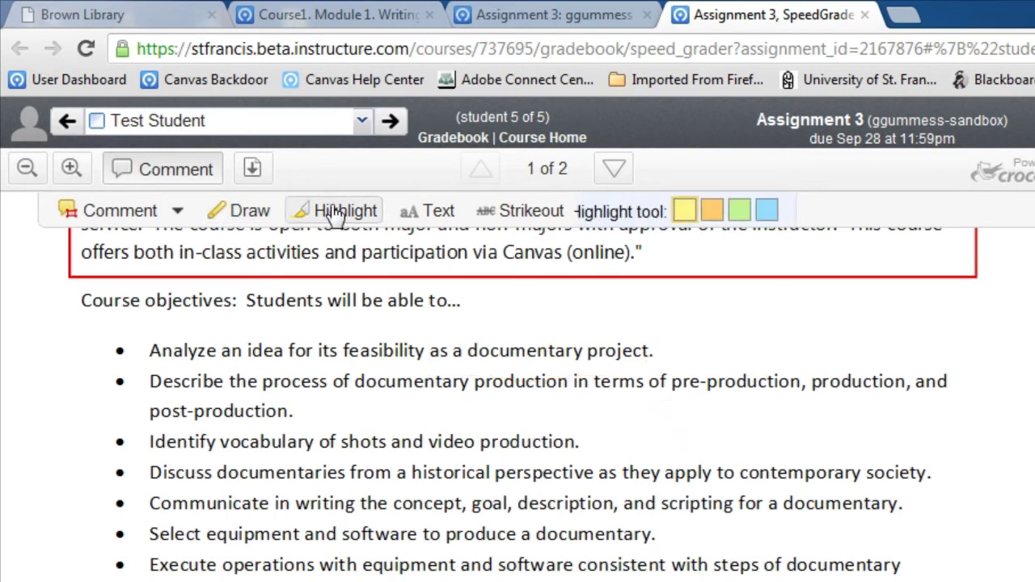
{"action": "left_click", "coordinate": [764, 212]}
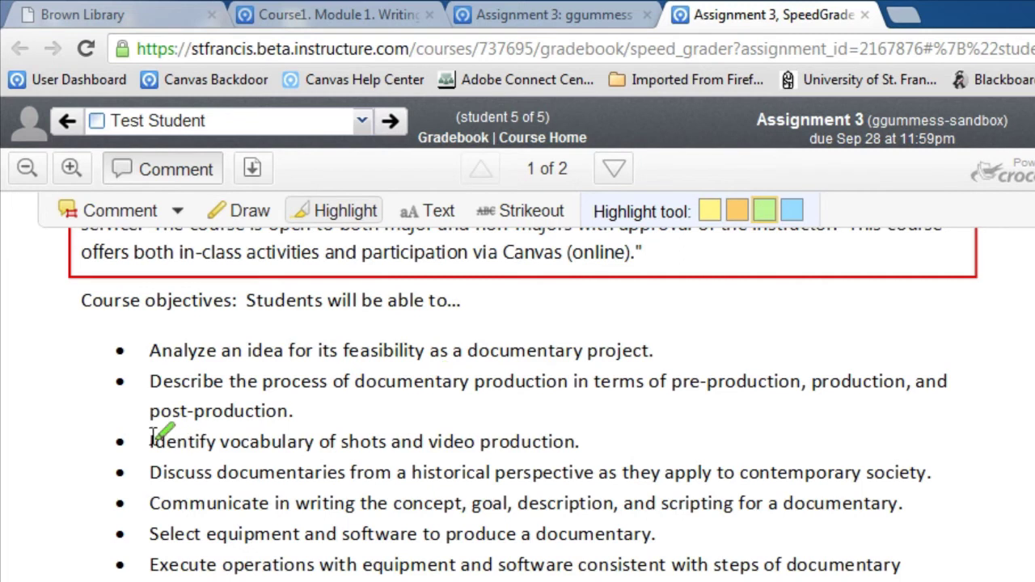
{"action": "left_click_drag", "start_coordinate": [148, 441], "coordinate": [576, 445]}
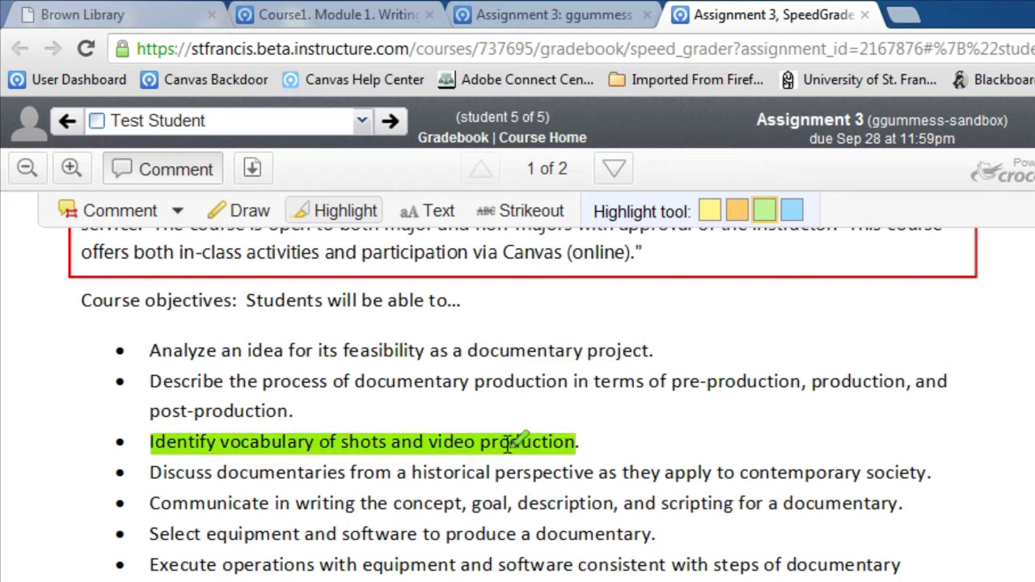
{"action": "key", "text": "Delete"}
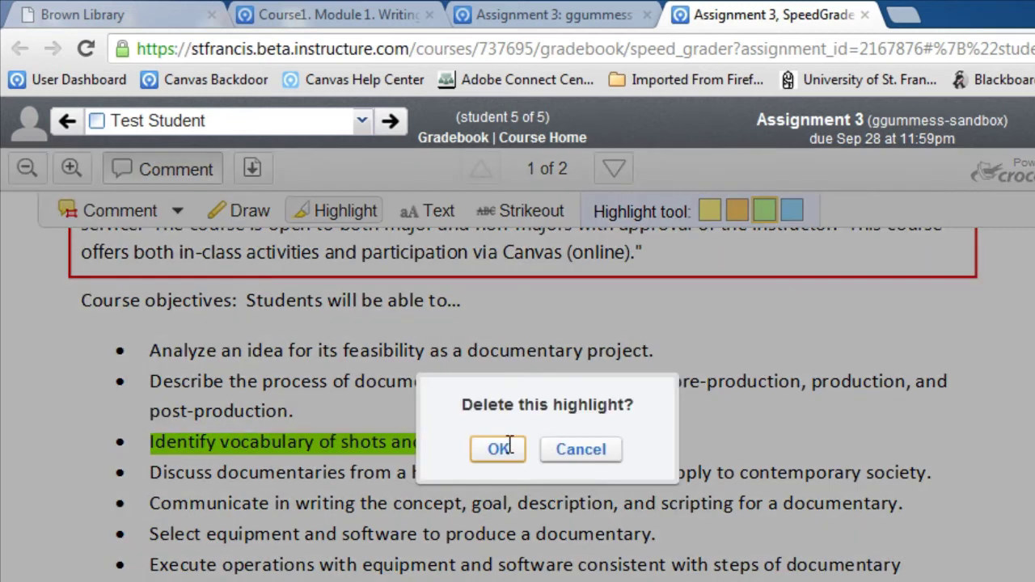
{"action": "left_click", "coordinate": [503, 449]}
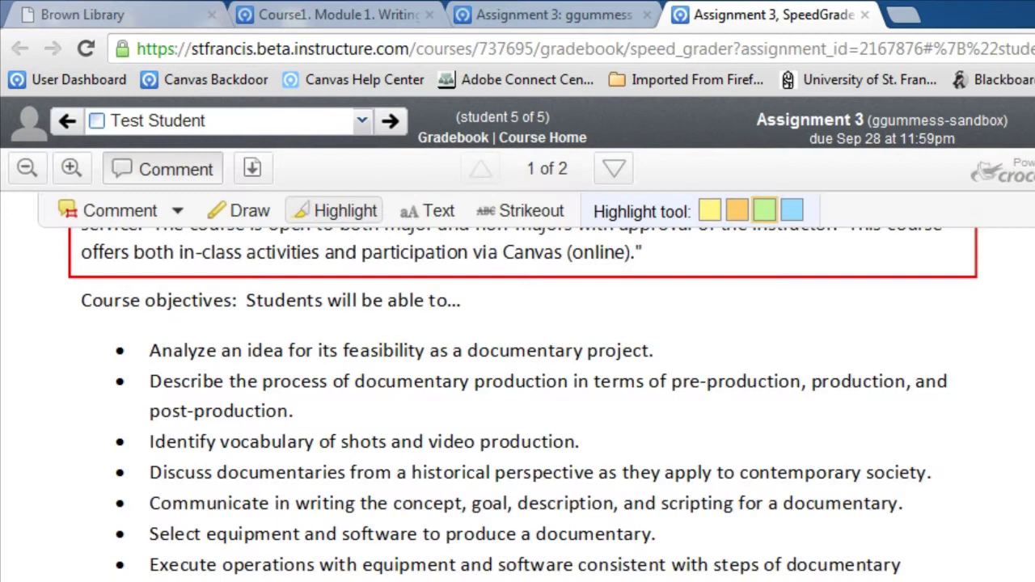
- Strike through 'scripting for a documentary.' in the paper
{"action": "left_click", "coordinate": [434, 213]}
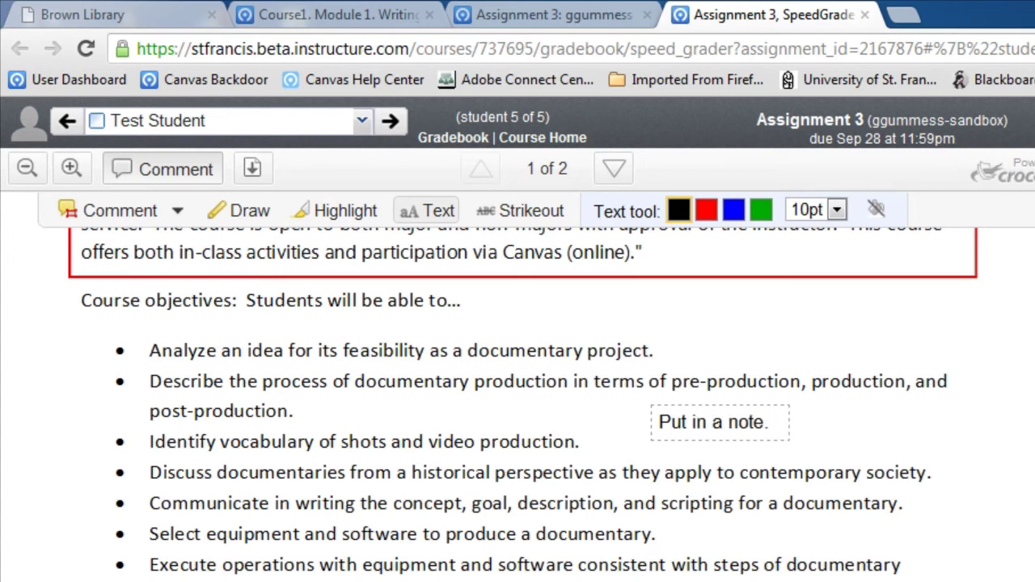
{"action": "left_click", "coordinate": [537, 210]}
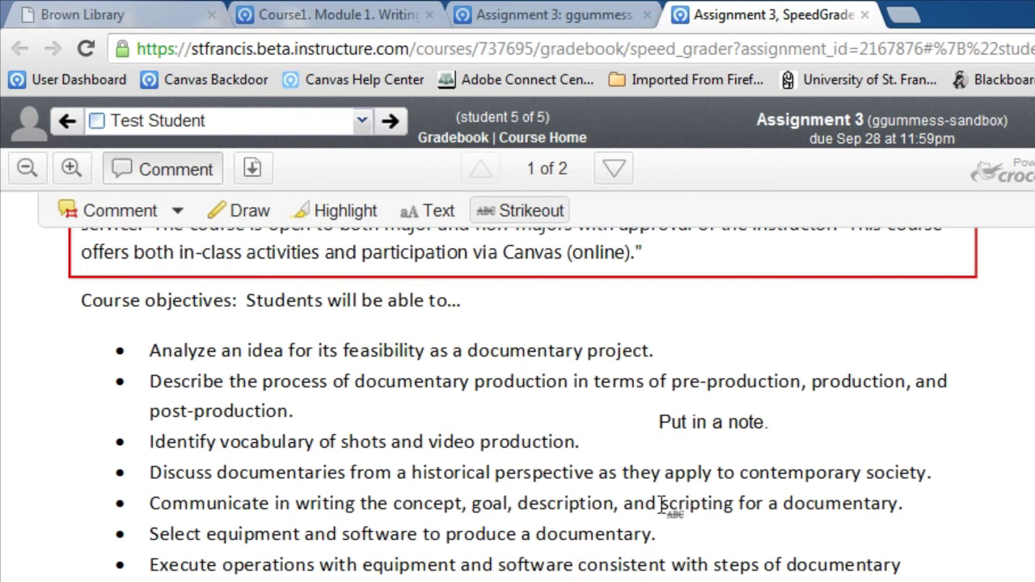
{"action": "left_click_drag", "start_coordinate": [661, 505], "coordinate": [907, 507]}
- Discard an empty text note near 'they apply' and start the general submission comment
{"action": "left_click", "coordinate": [428, 210]}
{"action": "left_click", "coordinate": [662, 474]}
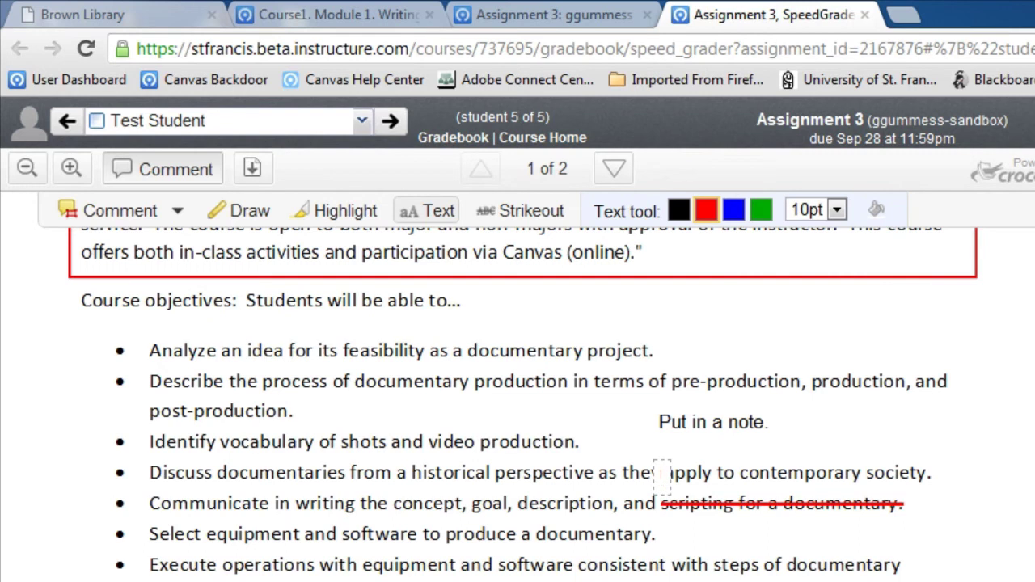
{"action": "key", "text": "Escape"}
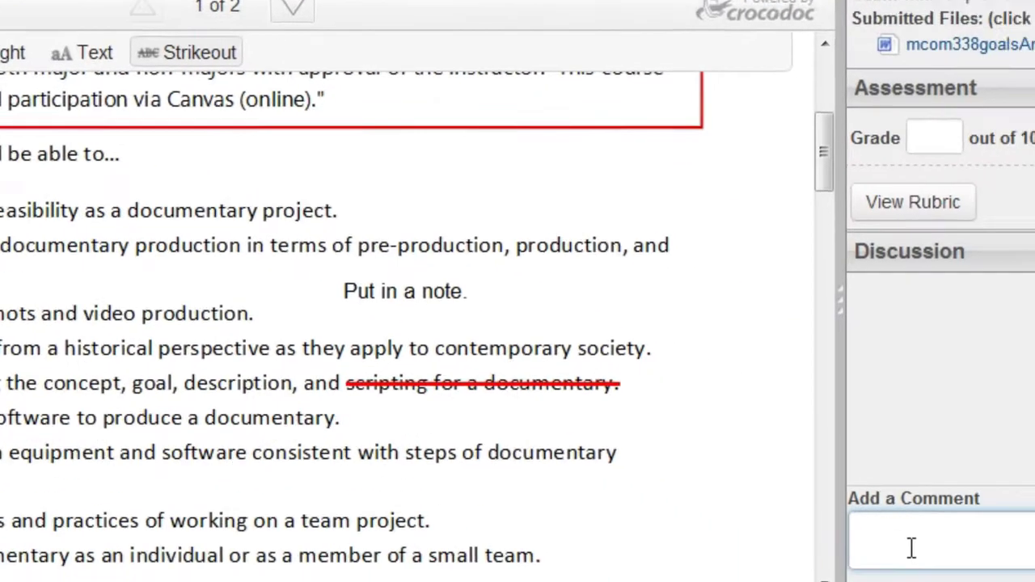
{"action": "left_click", "coordinate": [913, 548]}
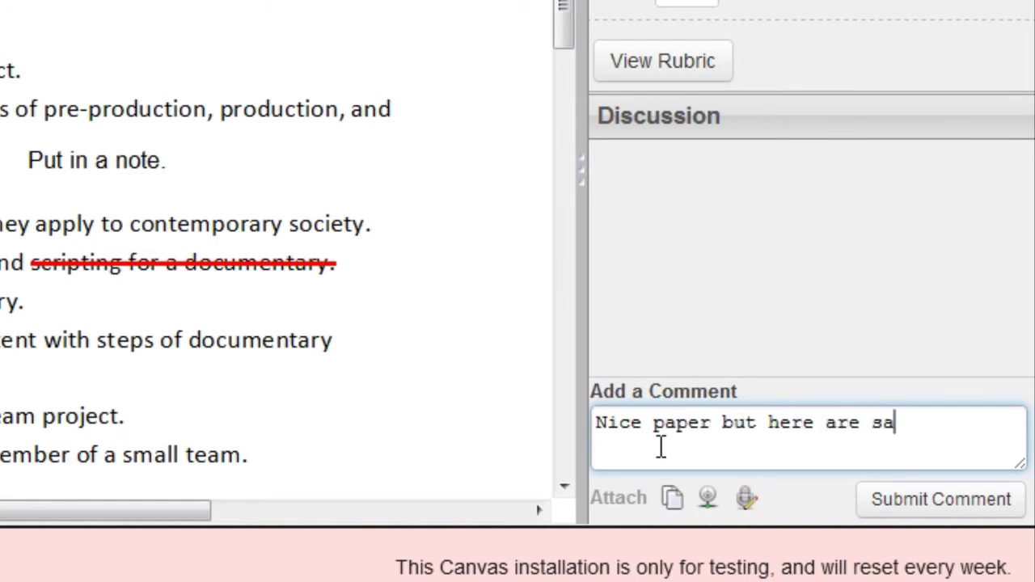
- Finish the suggestions comment and rate Grammar 5, Spelling 3, Visualization 4, Conceptualization 5 points
{"action": "type", "text": "ggestions"}
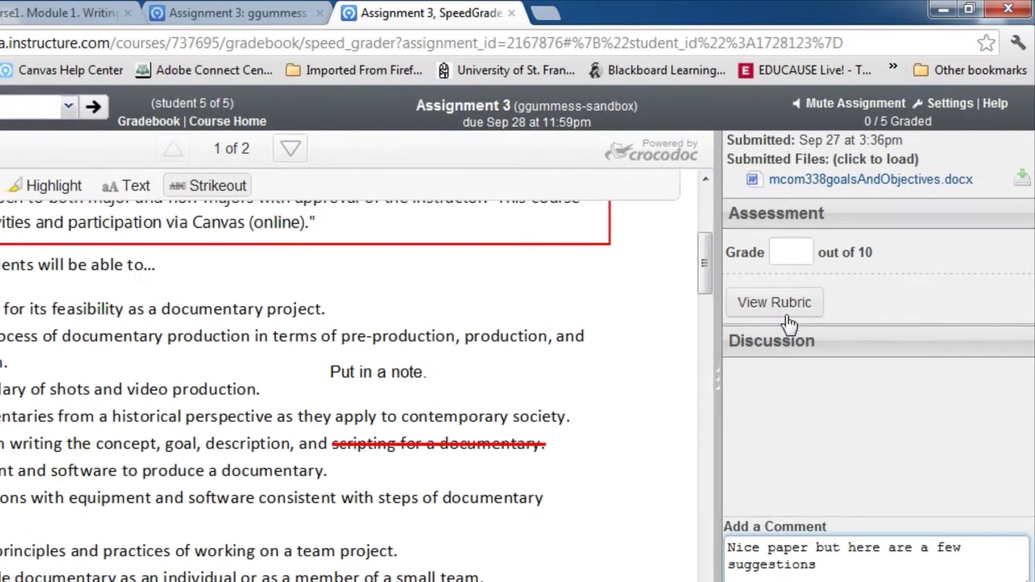
{"action": "left_click", "coordinate": [786, 312]}
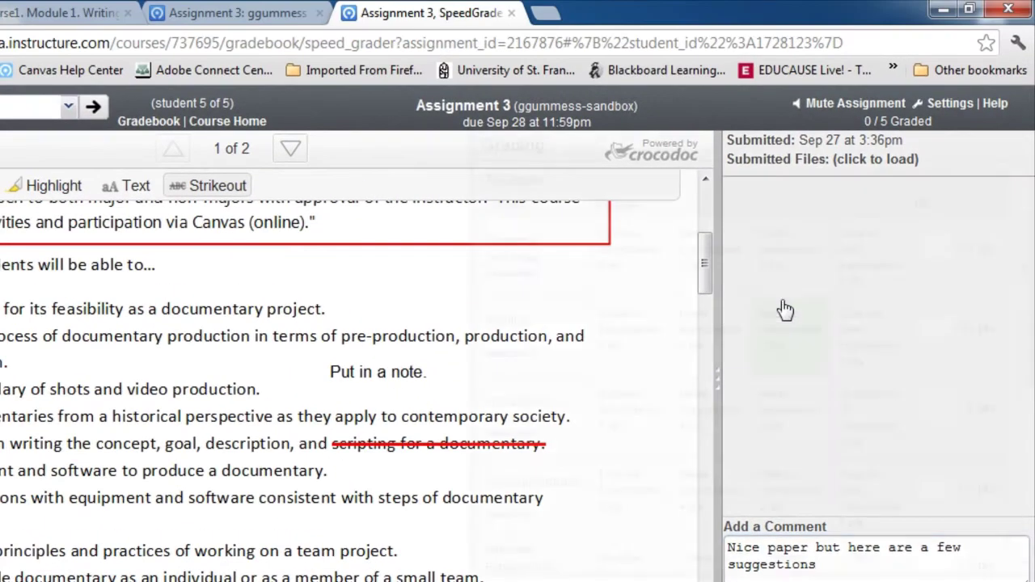
{"action": "left_click", "coordinate": [635, 257]}
{"action": "left_click", "coordinate": [710, 334]}
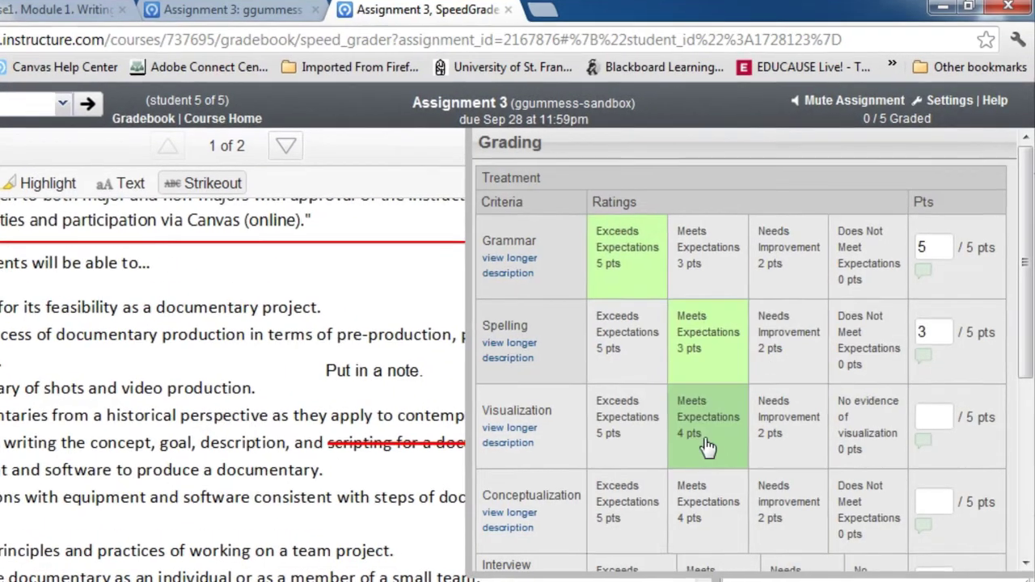
{"action": "left_click", "coordinate": [710, 418]}
{"action": "left_click", "coordinate": [630, 502]}
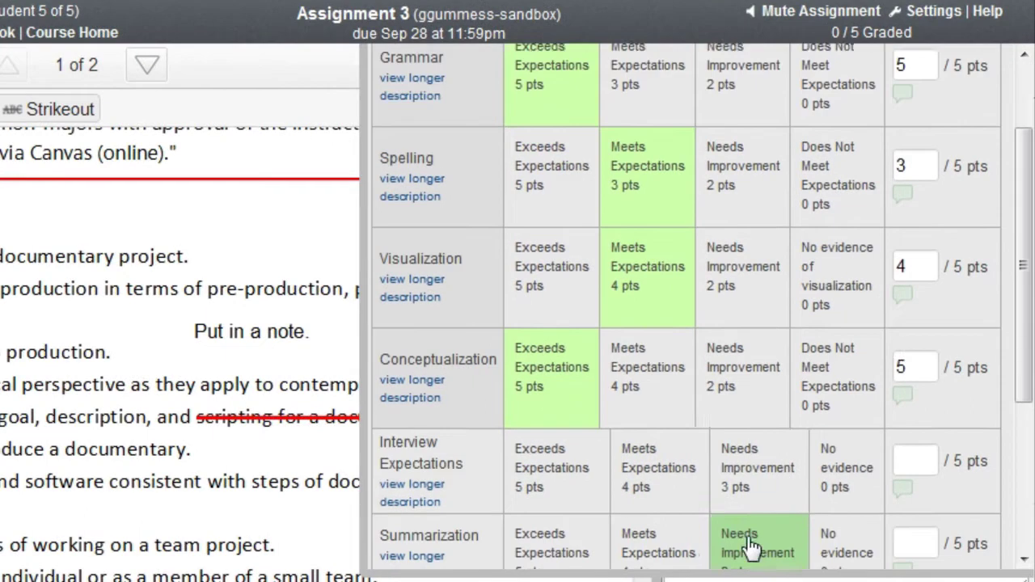
- Rate Summarization 4, Organizational Structure 4 and Style 5 points, then save the rubric
{"action": "scroll", "coordinate": [750, 549], "scroll_direction": "down", "scroll_amount": 2}
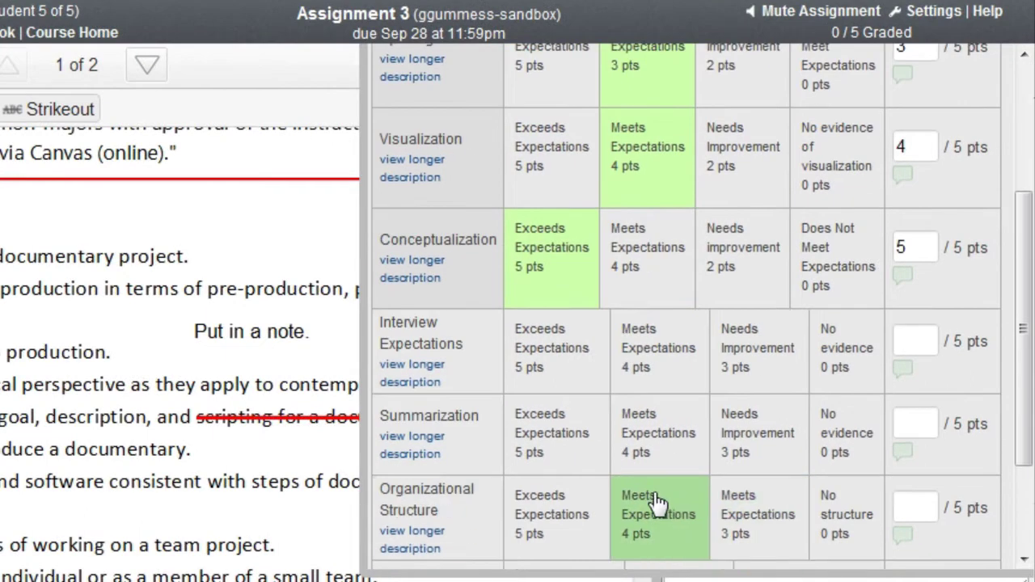
{"action": "left_click", "coordinate": [655, 505]}
{"action": "left_click", "coordinate": [645, 440]}
{"action": "scroll", "coordinate": [840, 538], "scroll_direction": "down", "scroll_amount": 3}
{"action": "left_click", "coordinate": [552, 476]}
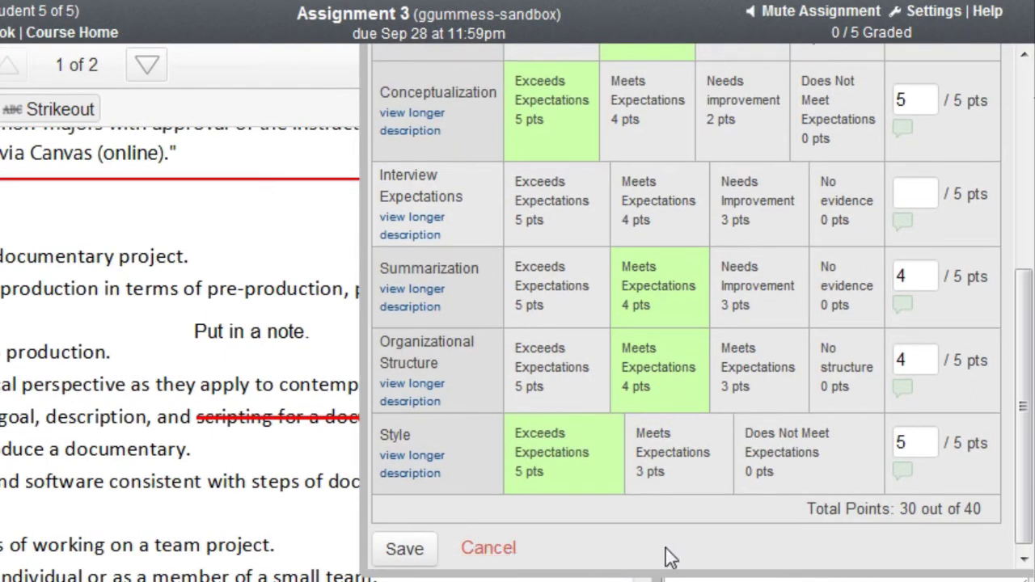
{"action": "left_click", "coordinate": [411, 553]}
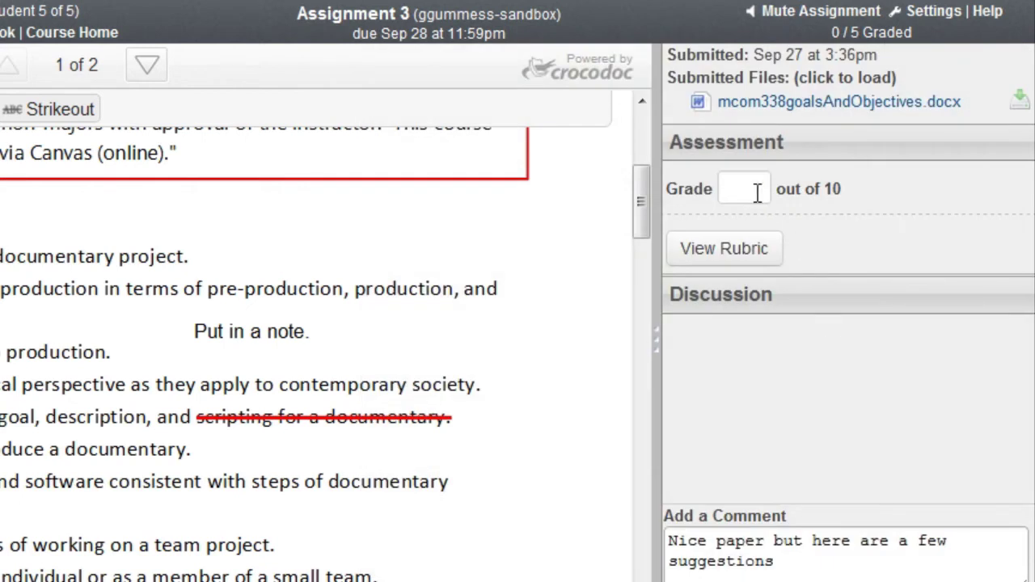
- Give the submission a grade of 8 out of 10 and post the suggestions comment
{"action": "left_click", "coordinate": [753, 190]}
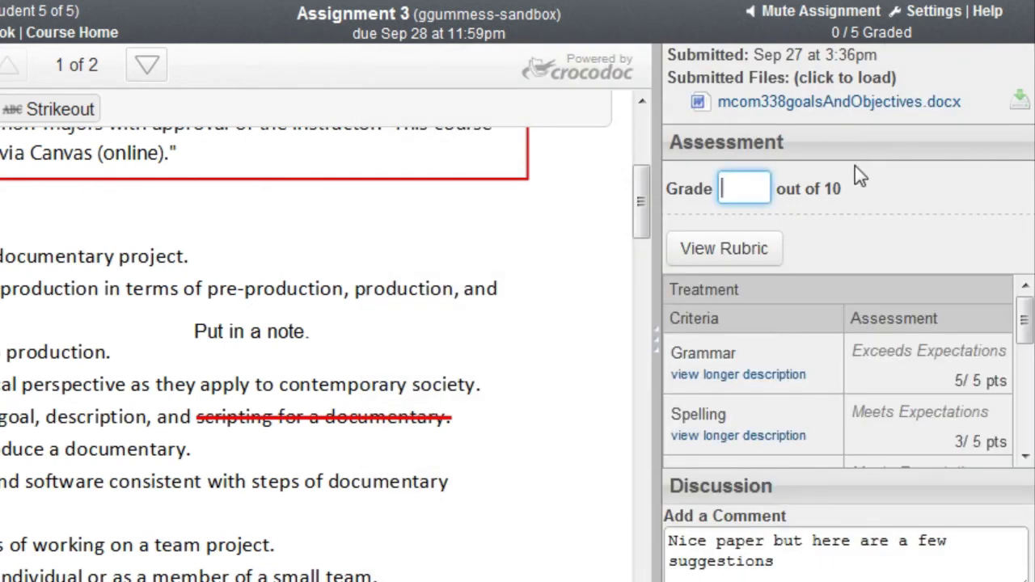
{"action": "type", "text": "8"}
{"action": "key", "text": "Return"}
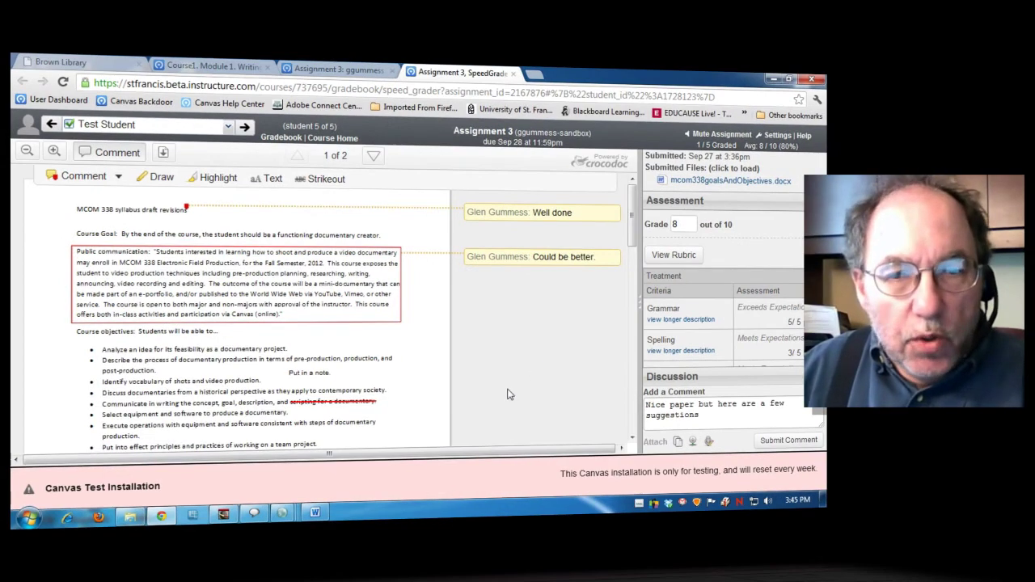
{"action": "left_click", "coordinate": [779, 442]}
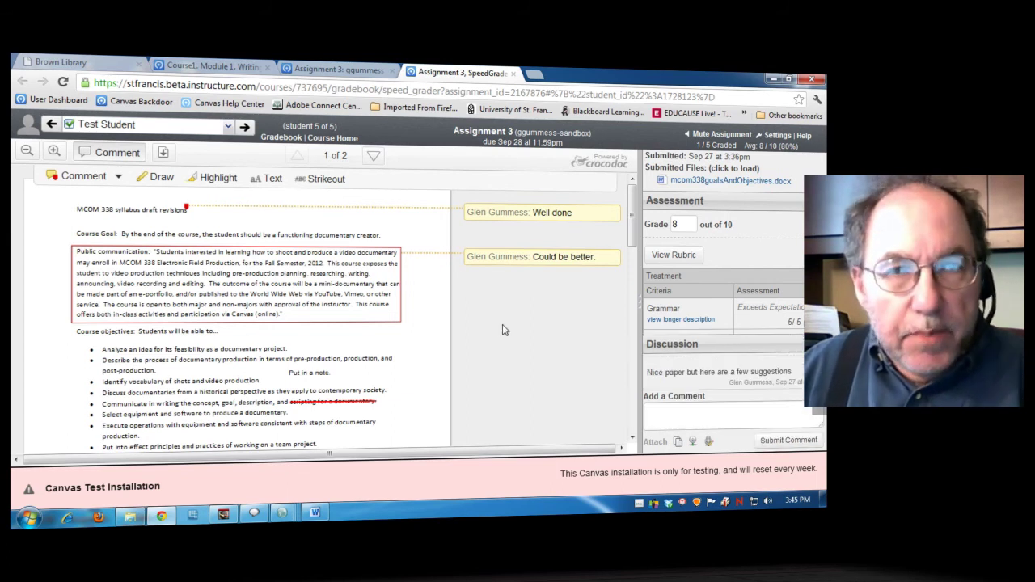
{"action": "left_click", "coordinate": [333, 137]}
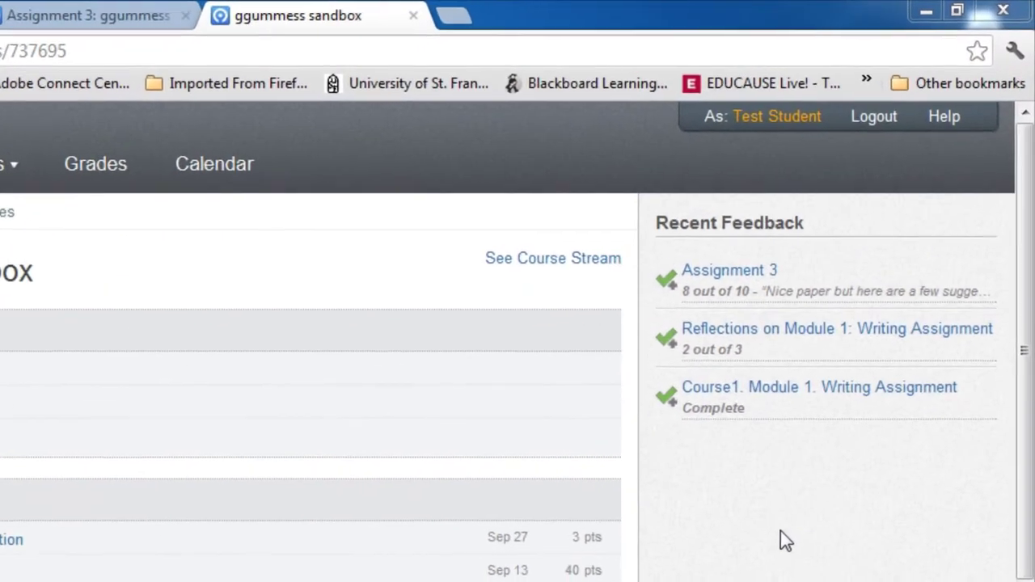
- Open Assignment 3's submission details from Recent Feedback on the course home
{"action": "mouse_move", "coordinate": [722, 274]}
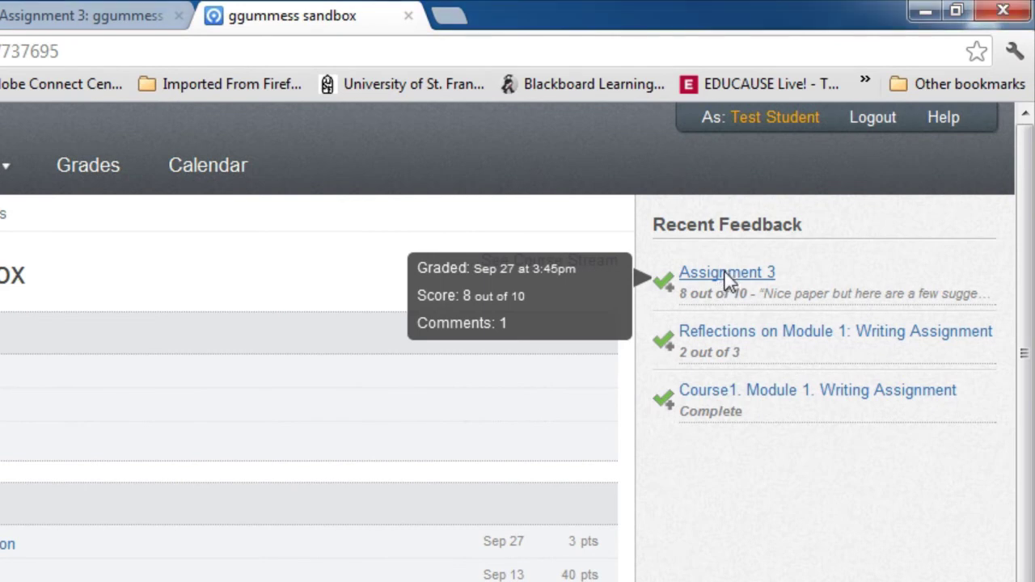
{"action": "left_click", "coordinate": [727, 276]}
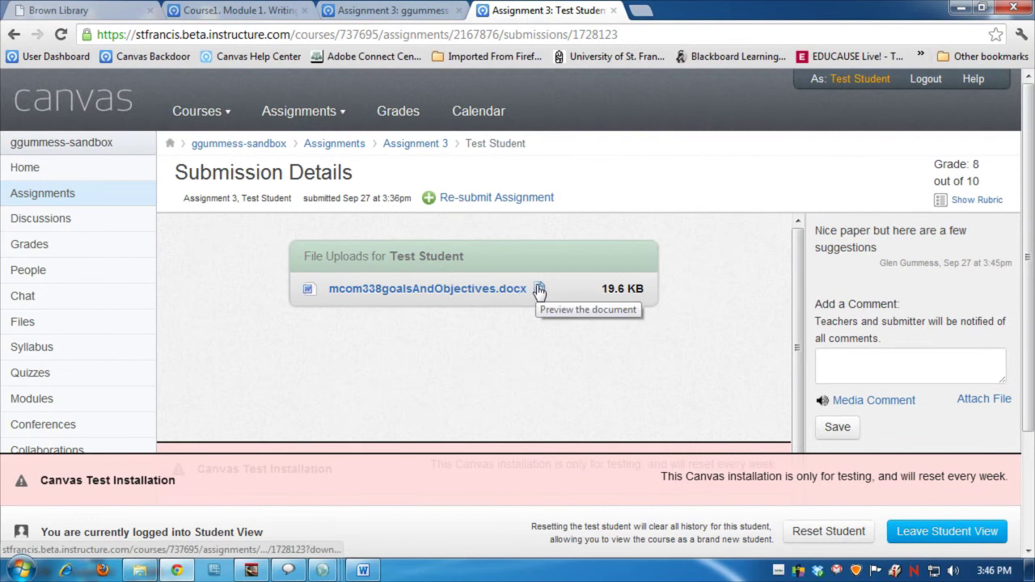
- Preview the submitted syllabus .docx with its annotations, adjusting the zoom to read it
{"action": "left_click", "coordinate": [539, 290]}
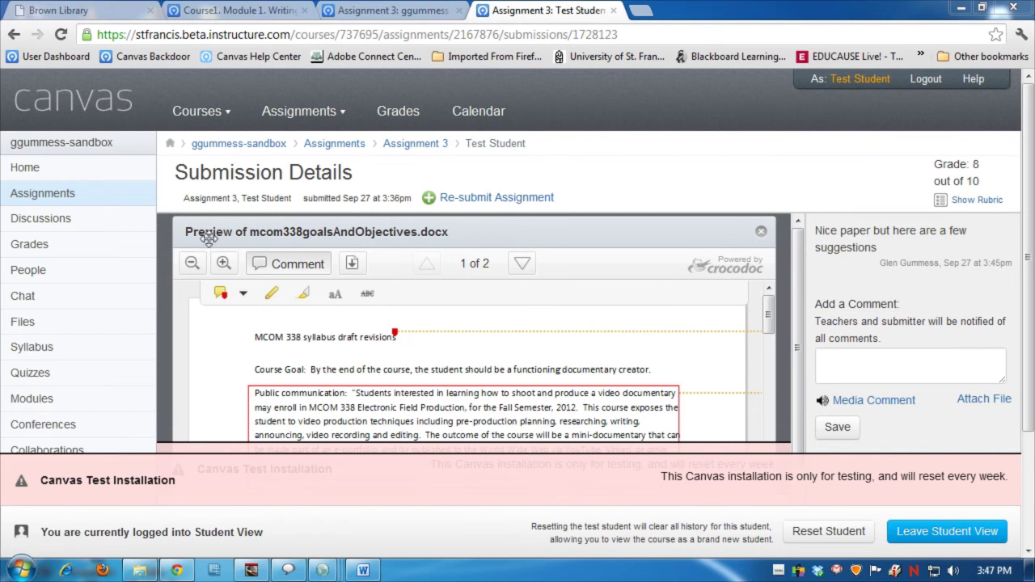
{"action": "left_click", "coordinate": [191, 266]}
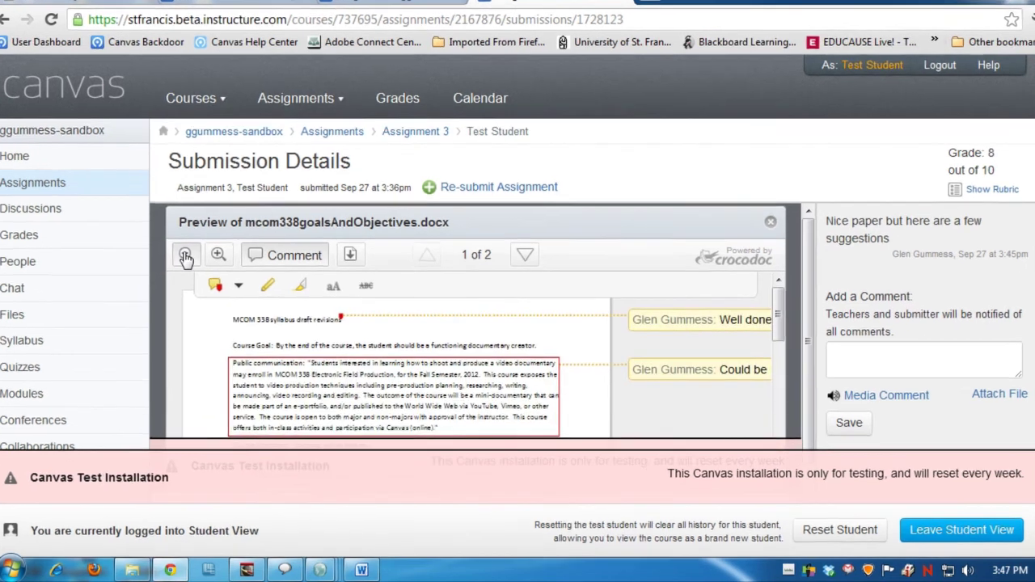
{"action": "left_click", "coordinate": [192, 266]}
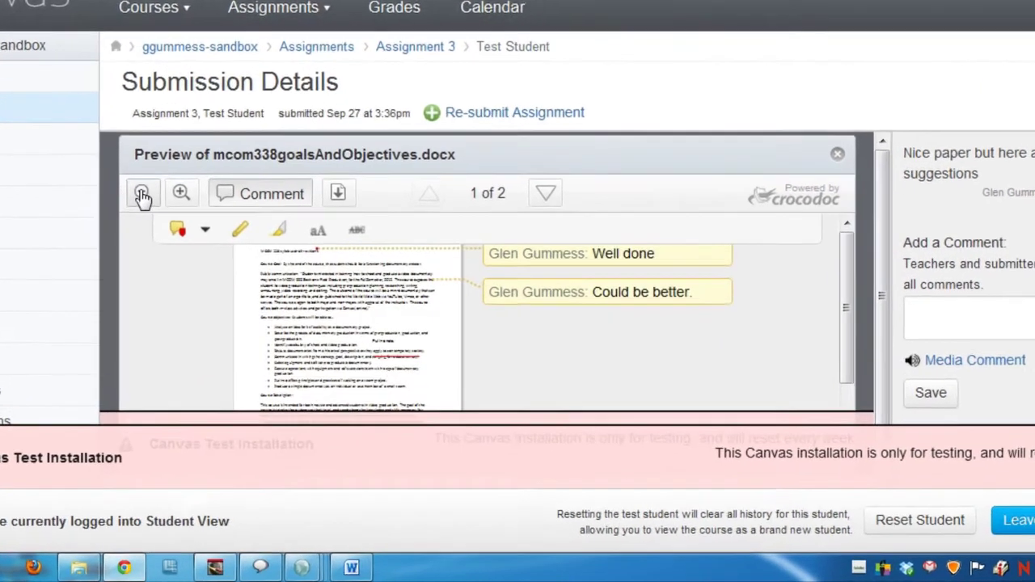
{"action": "mouse_move", "coordinate": [633, 365]}
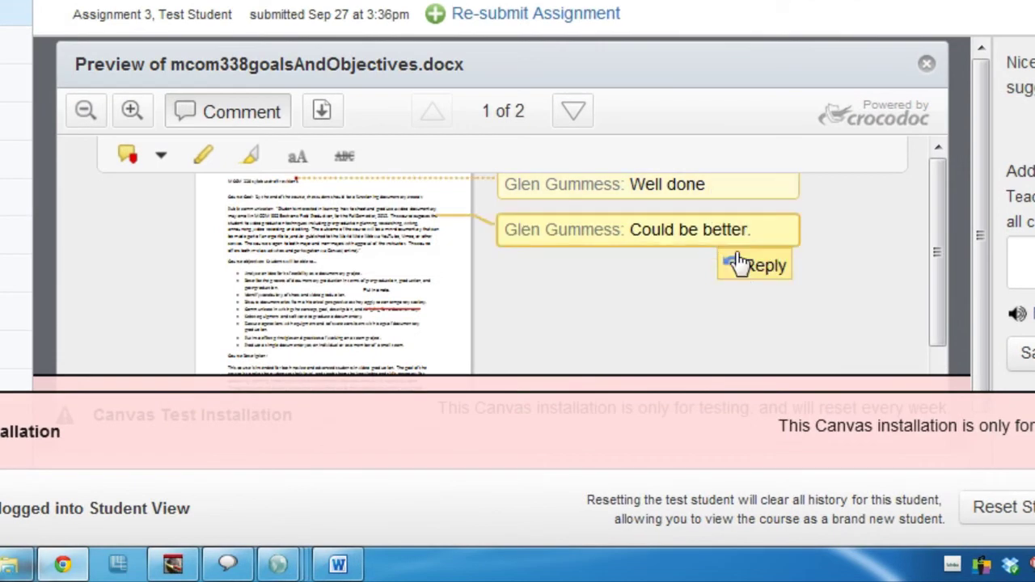
{"action": "scroll", "coordinate": [938, 266], "scroll_direction": "down", "scroll_amount": 2}
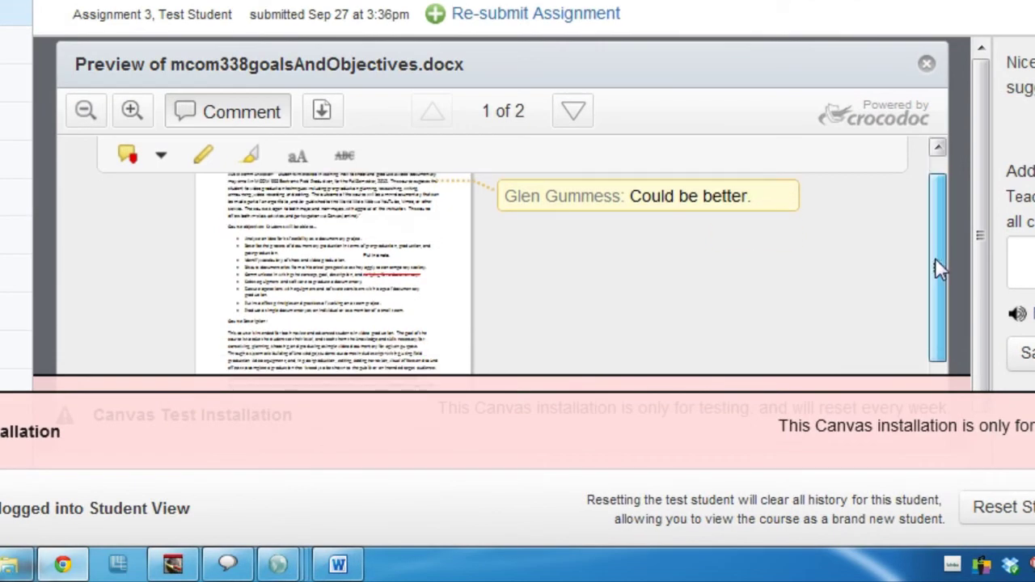
{"action": "left_click", "coordinate": [130, 110]}
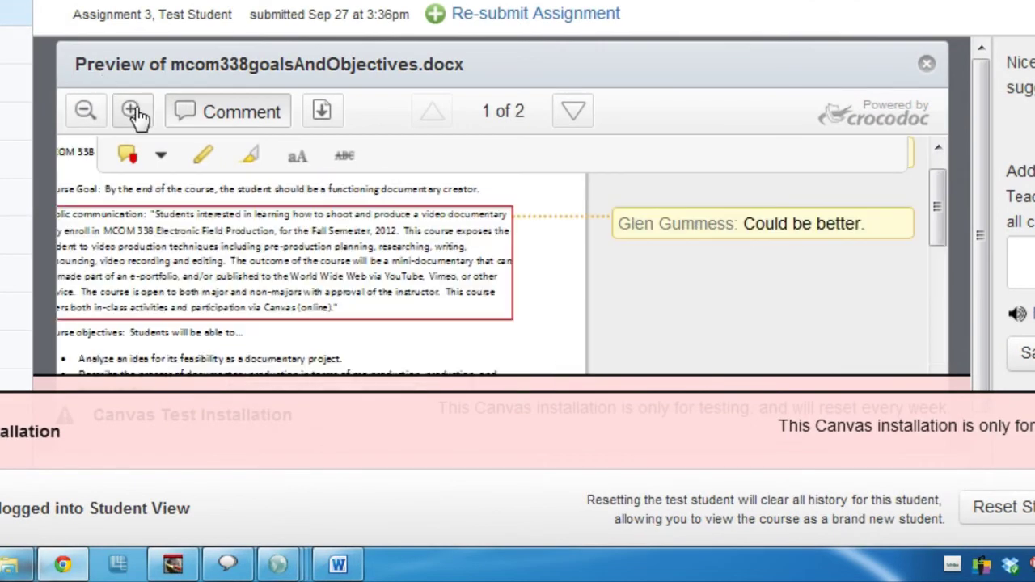
{"action": "left_click", "coordinate": [130, 110]}
{"action": "left_click_drag", "start_coordinate": [337, 206], "coordinate": [492, 203]}
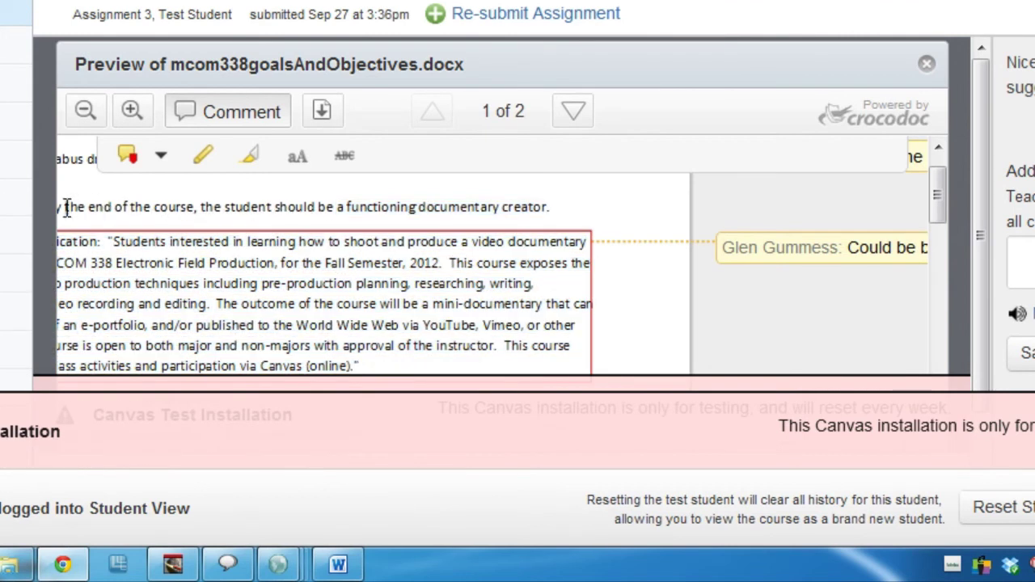
{"action": "left_click_drag", "start_coordinate": [64, 206], "coordinate": [23, 208]}
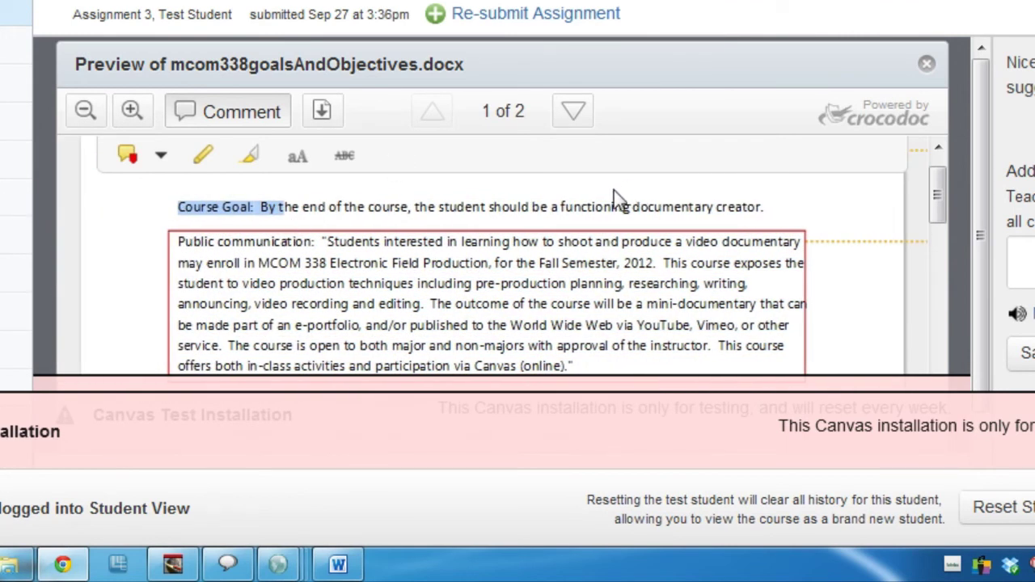
- Go to page 2 and download the paper as an annotated PDF
{"action": "left_click", "coordinate": [575, 114]}
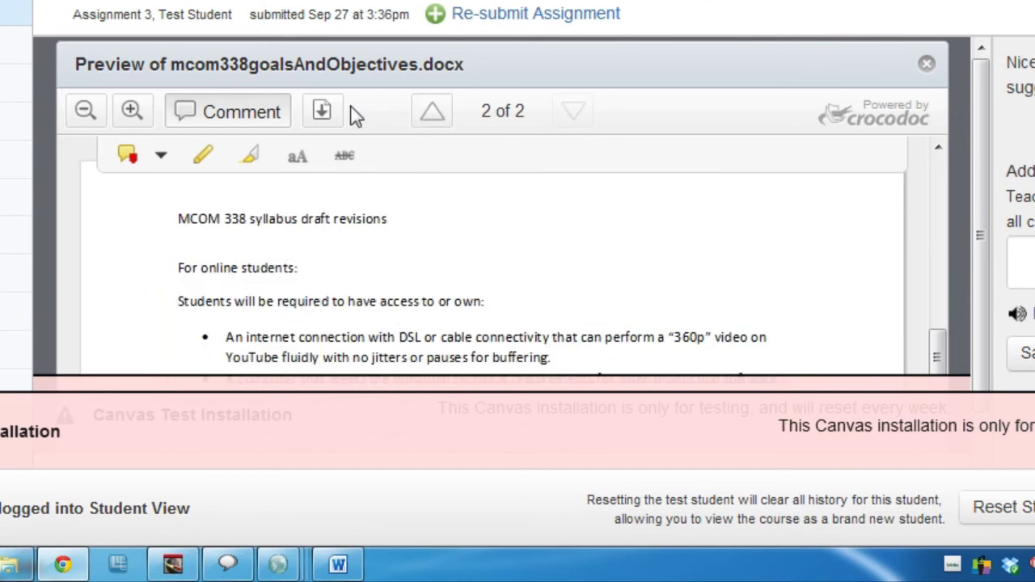
{"action": "left_click", "coordinate": [323, 113]}
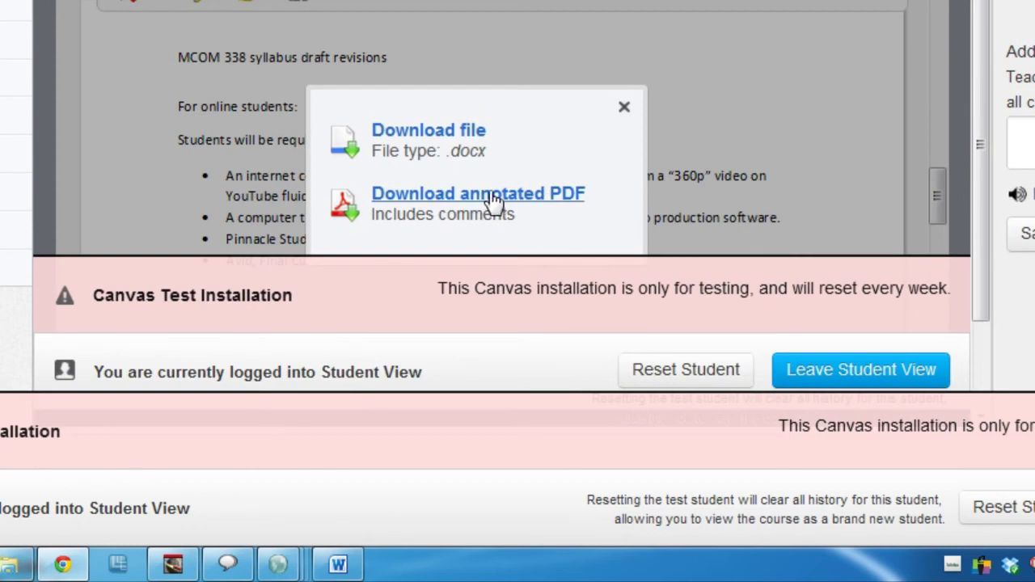
{"action": "left_click", "coordinate": [493, 199]}
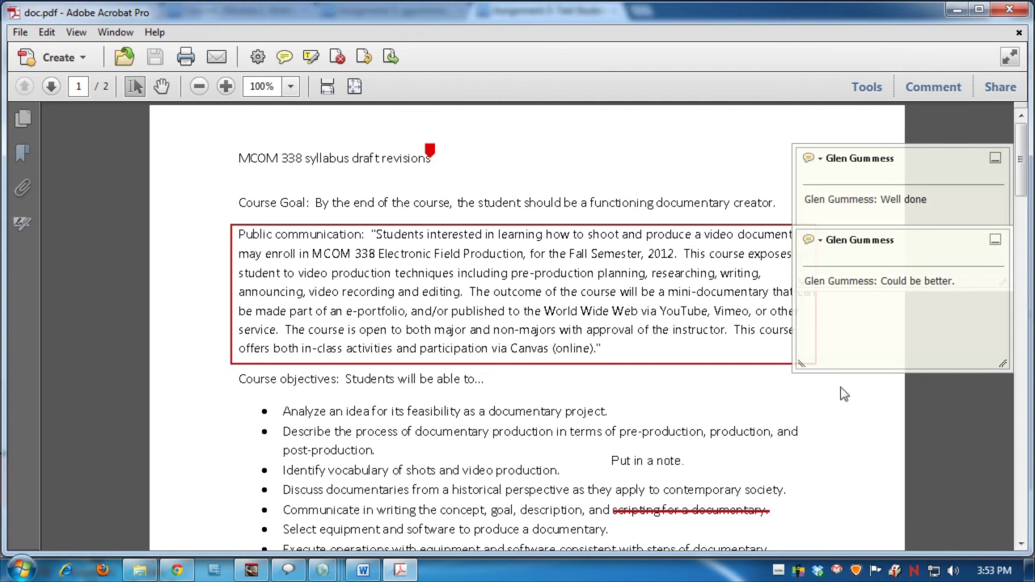
- Zoom out on doc.pdf in Acrobat to review its comments, strikeout and text note
{"action": "scroll", "coordinate": [878, 476], "scroll_direction": "down", "scroll_amount": 1}
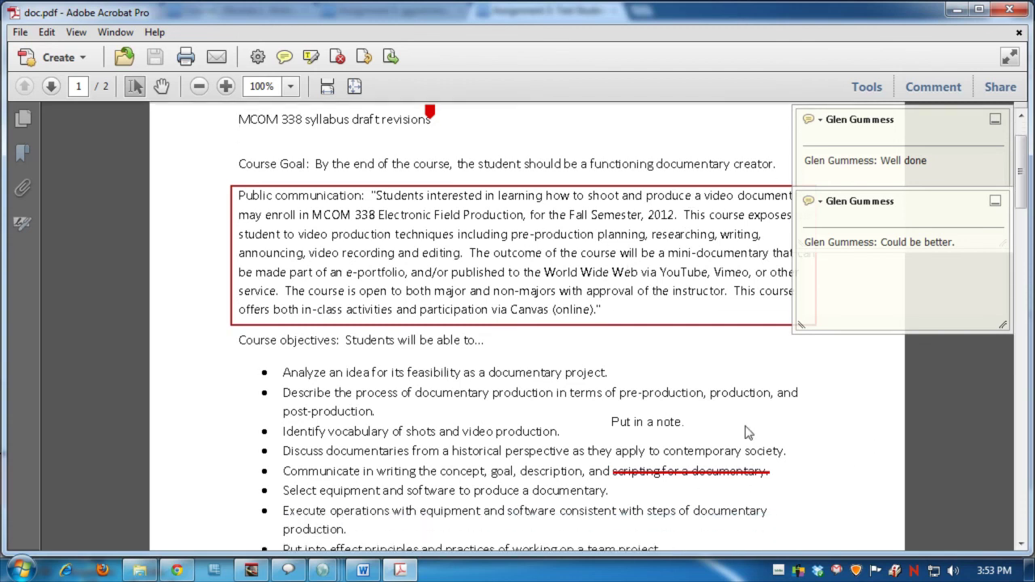
{"action": "left_click", "coordinate": [199, 85]}
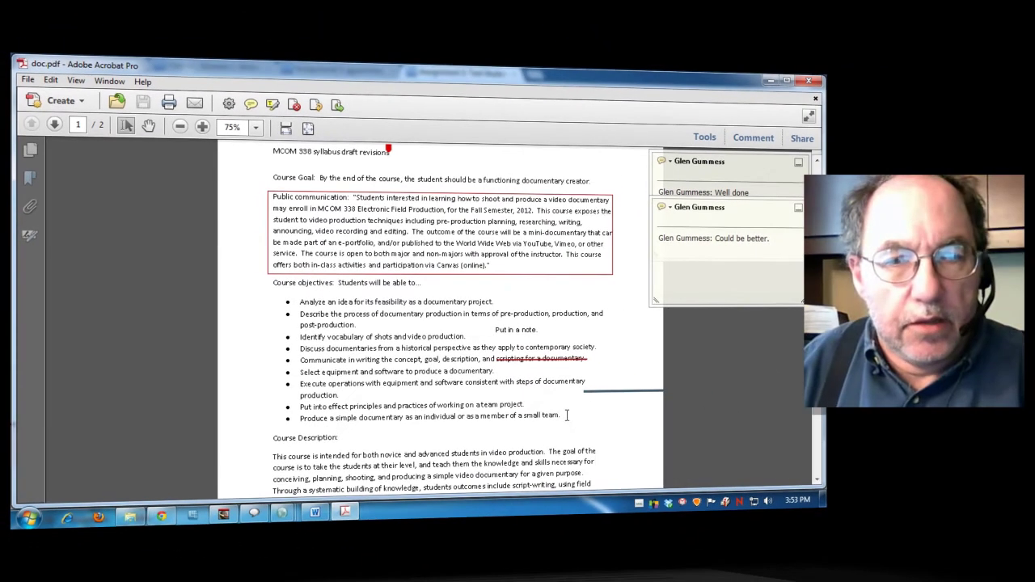
{"action": "scroll", "coordinate": [687, 212], "scroll_direction": "up", "scroll_amount": 1}
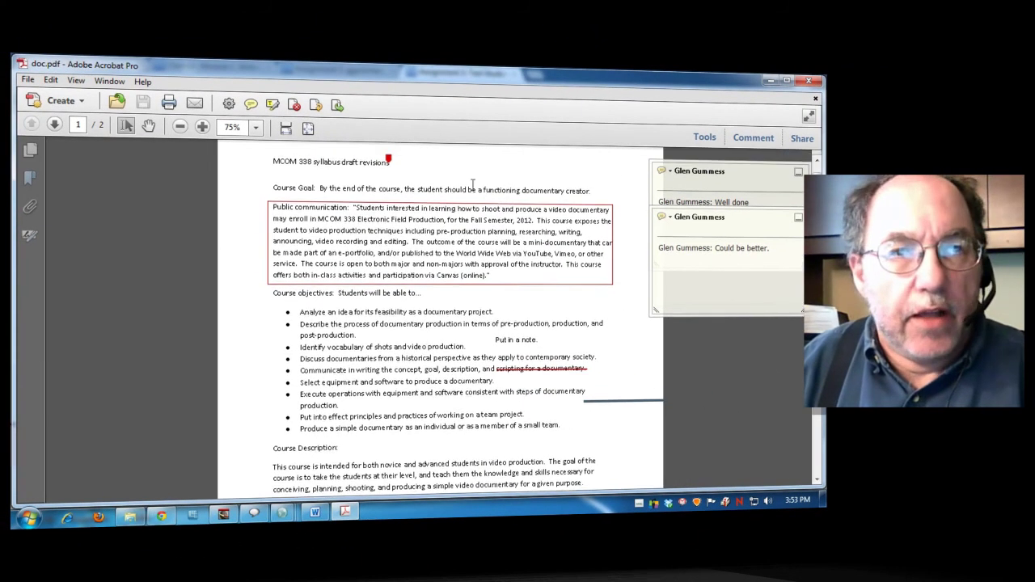